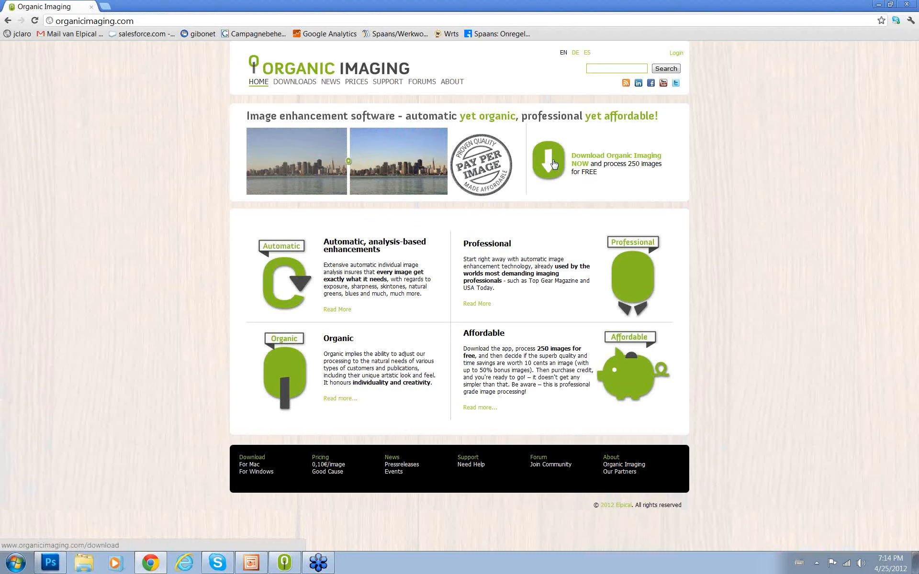
# - Open the Organic Imaging download page and the pay-per-image prices page to review the download options and pricing
pyautogui.click(554, 164)
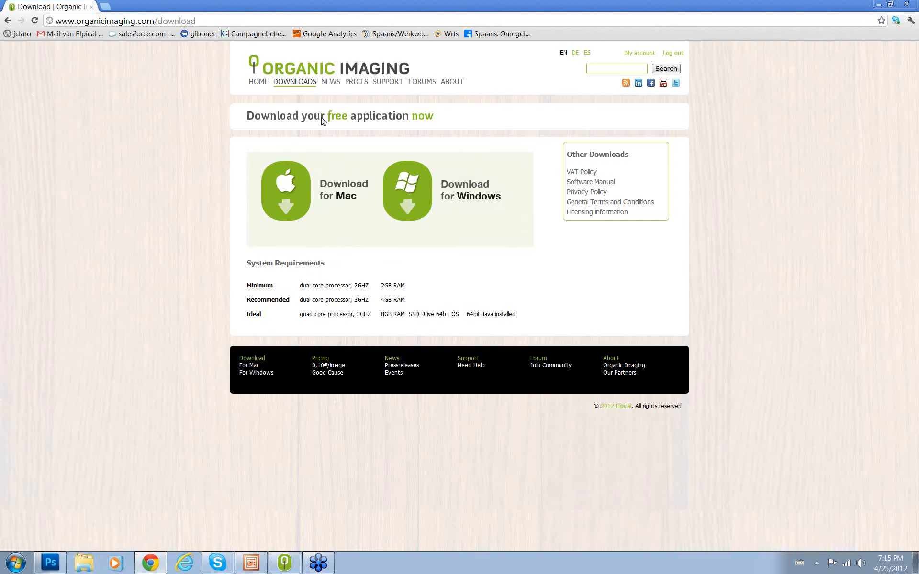
pyautogui.click(357, 83)
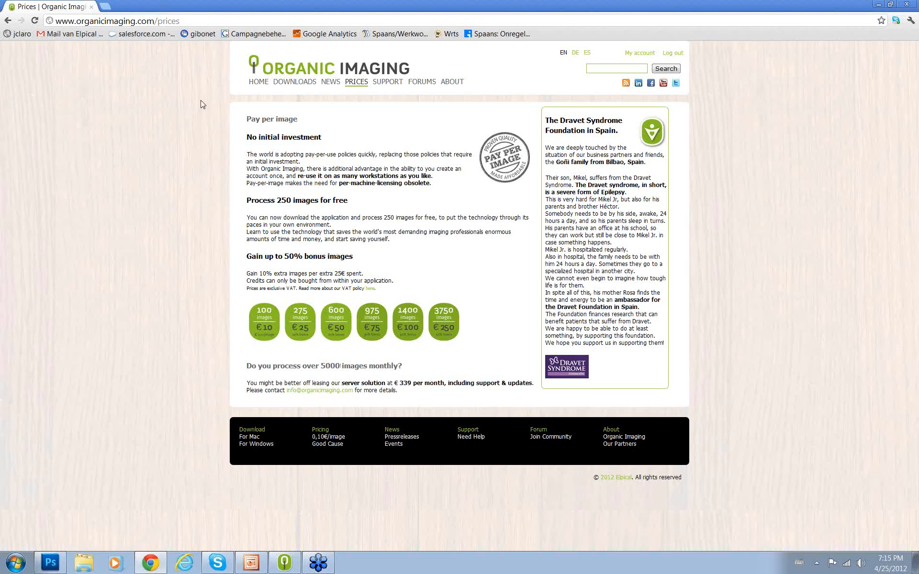
# - Minimize the browser, switch to the Organic Imaging application, and create a new flow
pyautogui.click(879, 7)
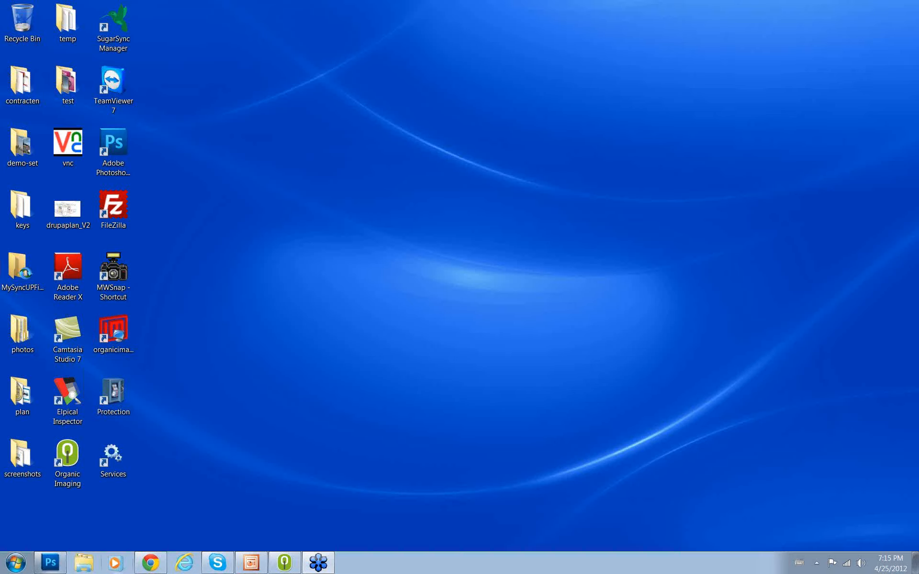
pyautogui.click(286, 564)
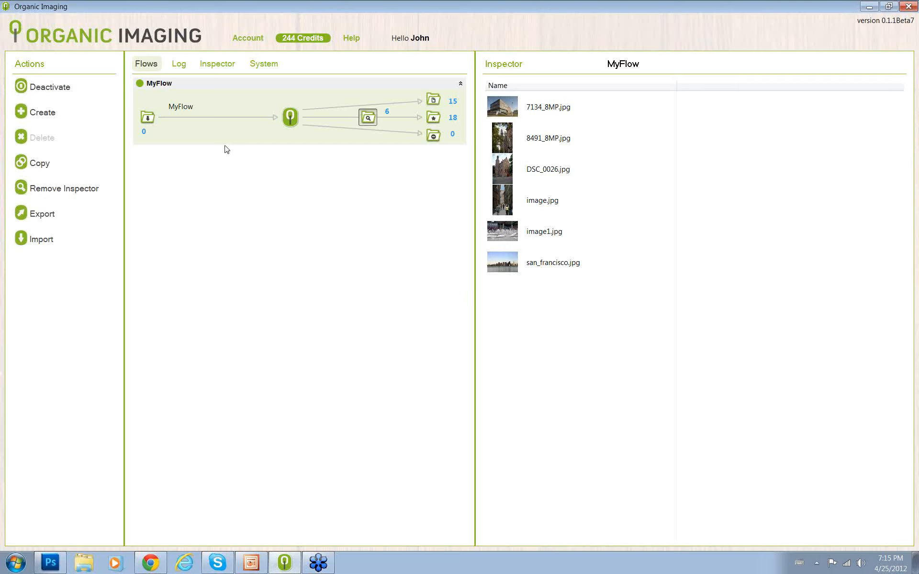
pyautogui.click(39, 115)
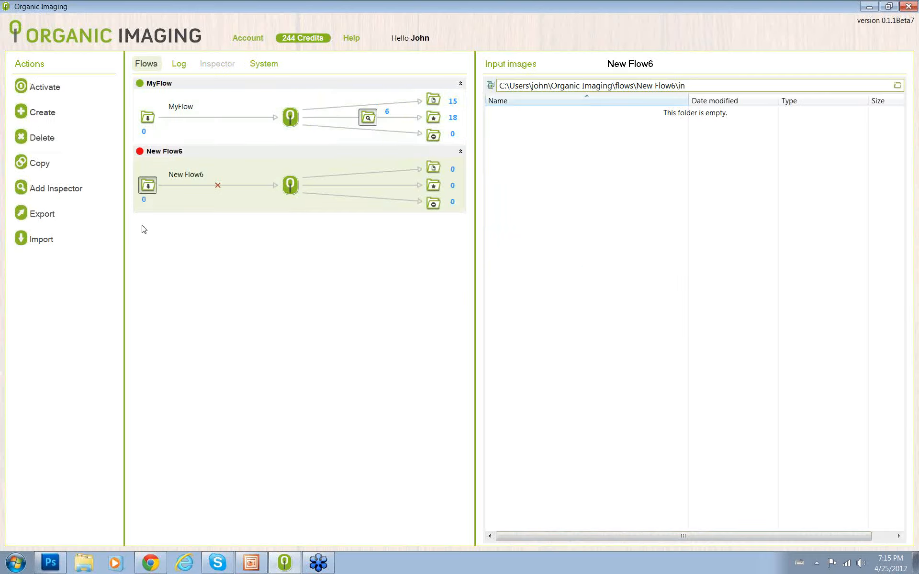
# - Examine MyFlow's processing settings for input, size, enhancement, colors, and output
pyautogui.click(239, 103)
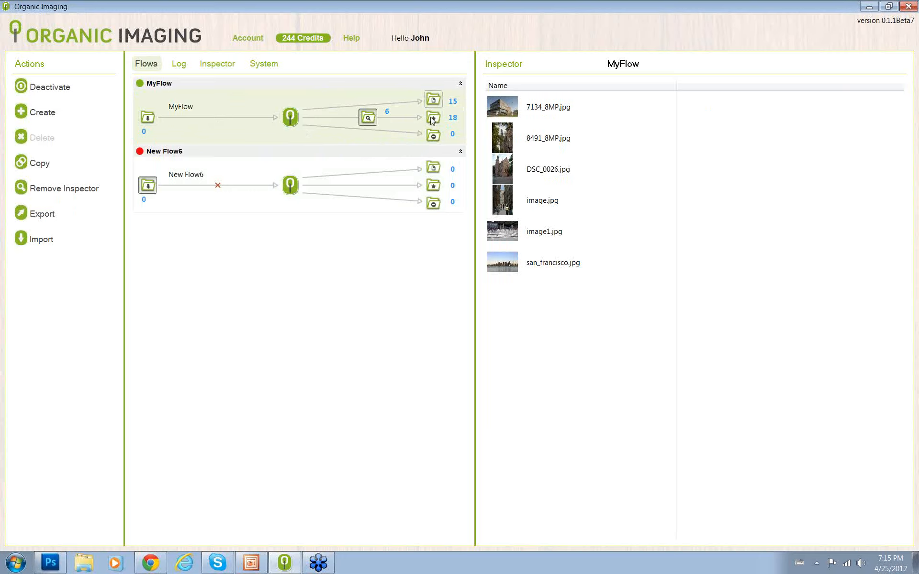
pyautogui.click(293, 122)
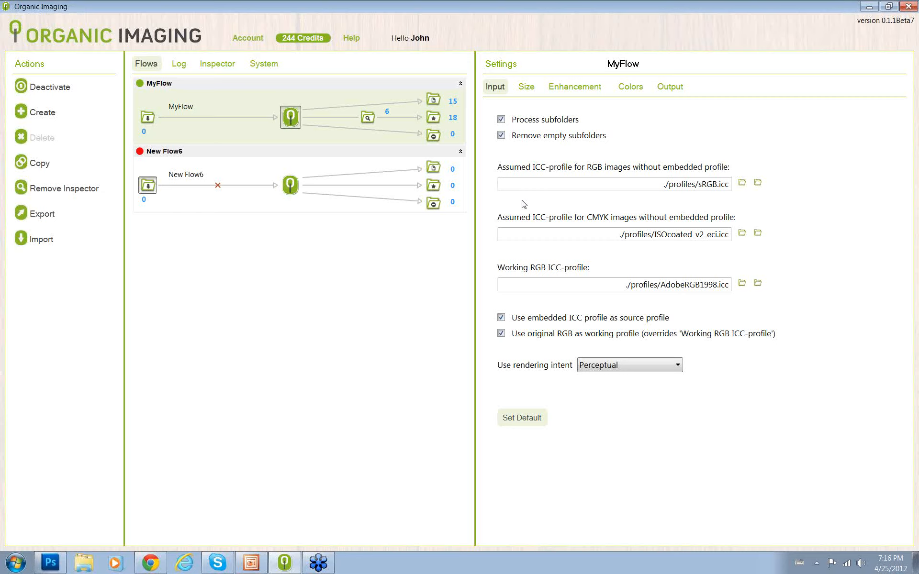
pyautogui.click(525, 87)
pyautogui.click(594, 92)
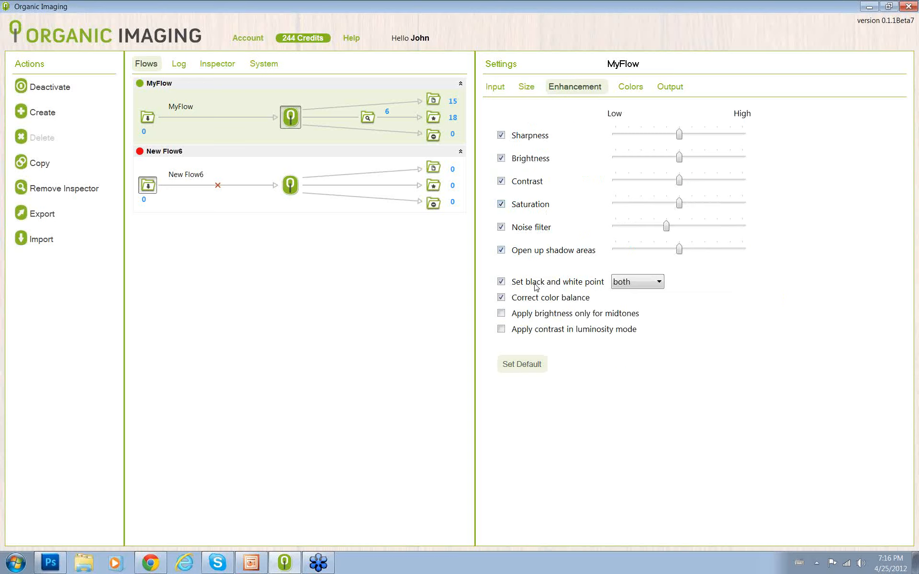
pyautogui.click(630, 87)
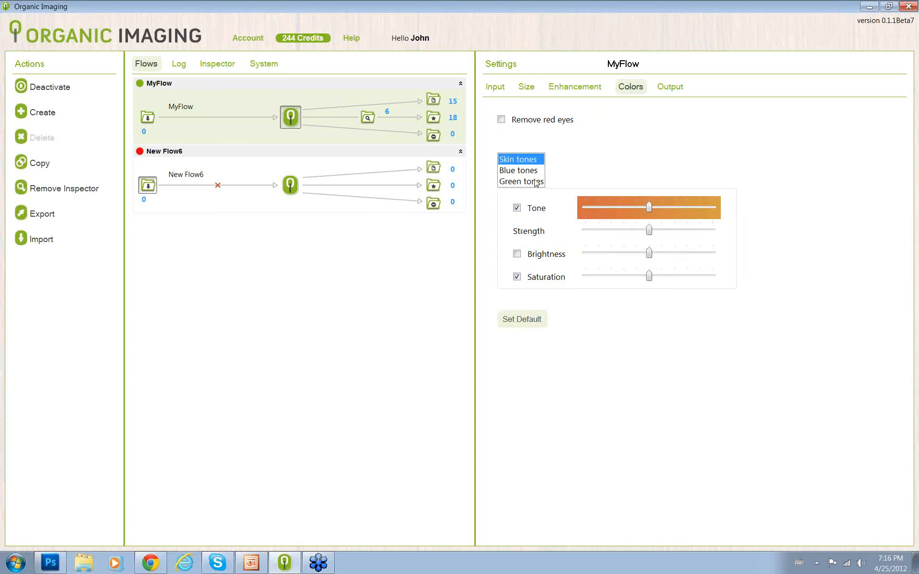
pyautogui.click(671, 88)
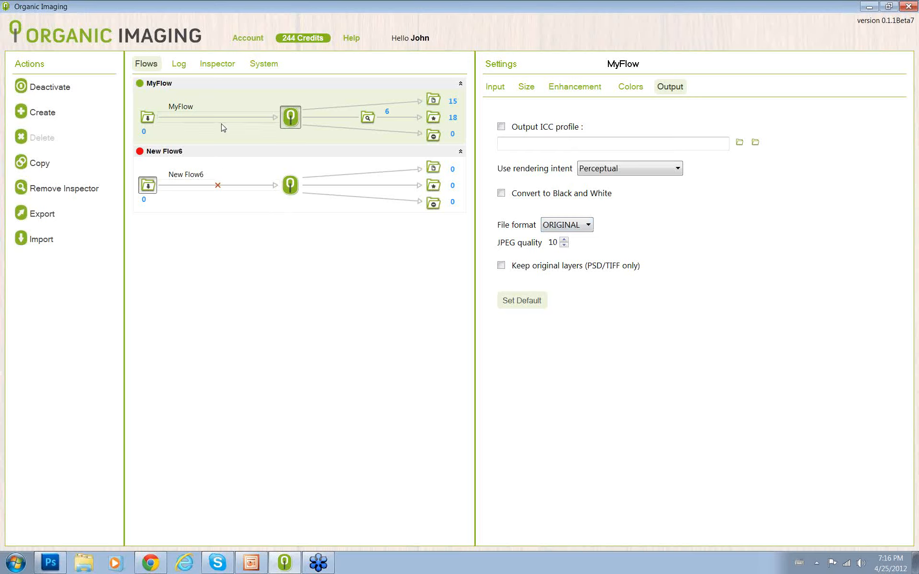
# - Remove the inspector from MyFlow, view the flow's input images folder, and add the inspector back
pyautogui.click(79, 193)
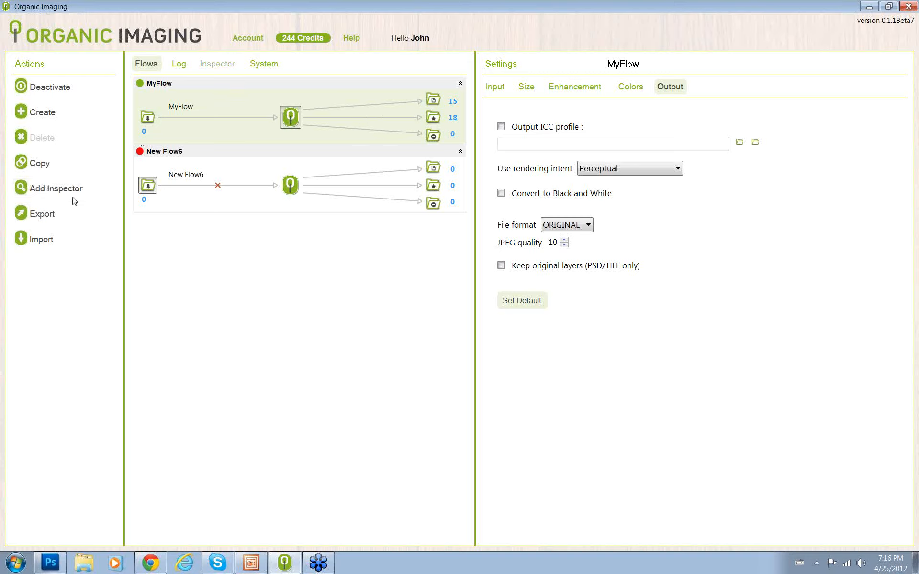
pyautogui.click(148, 122)
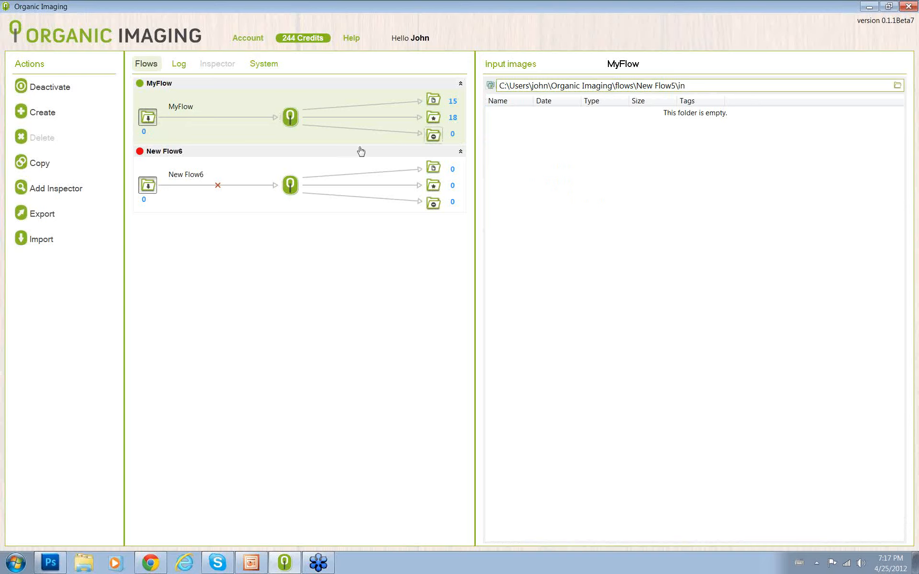
pyautogui.click(91, 188)
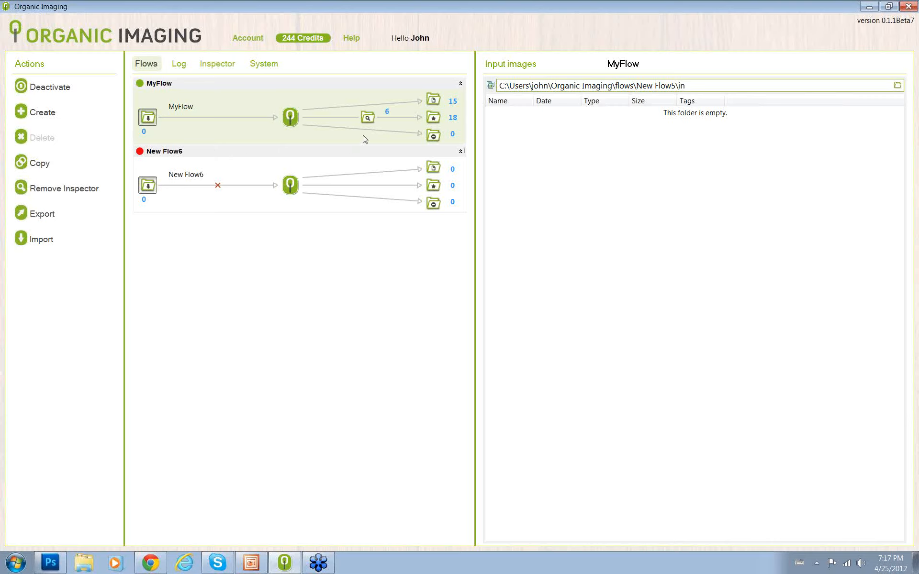
# - Open 7134_8MP.jpg from MyFlow's inspector folder and compare the original and processed versions in single, side-by-side, and full-screen views
pyautogui.click(370, 118)
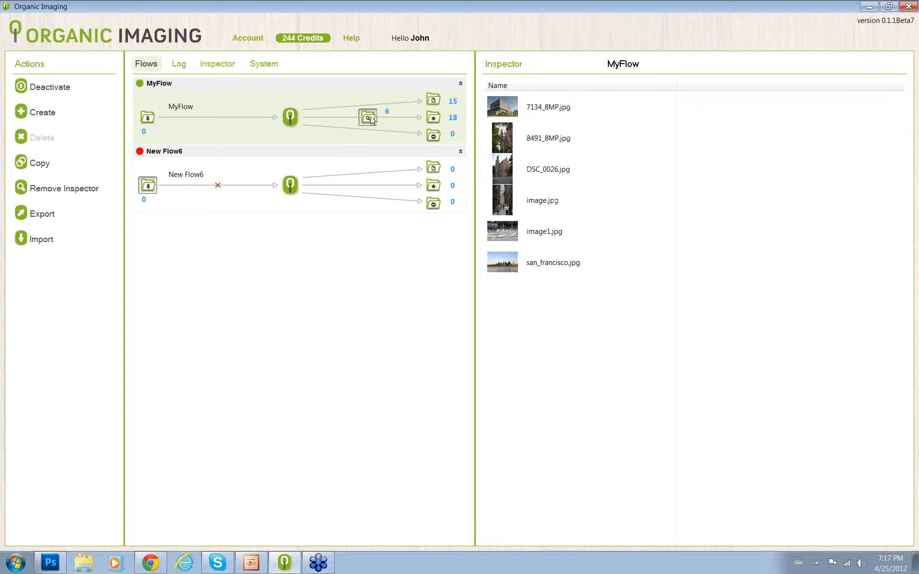
pyautogui.doubleClick(509, 111)
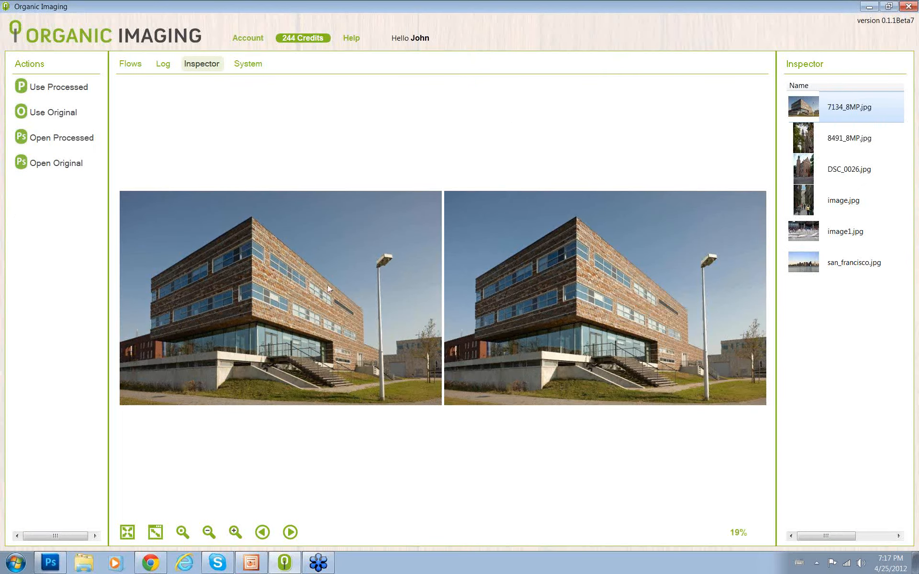
pyautogui.click(290, 532)
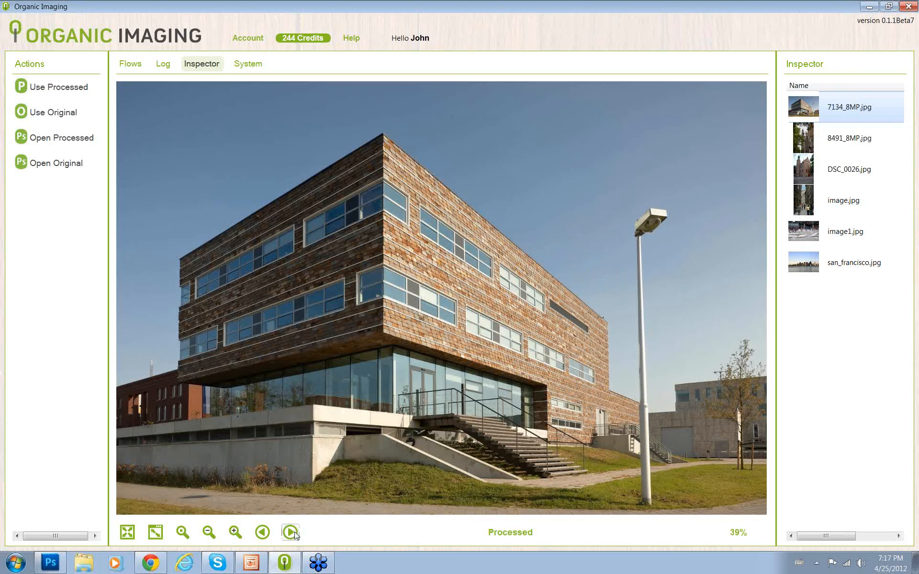
pyautogui.click(290, 532)
pyautogui.click(291, 533)
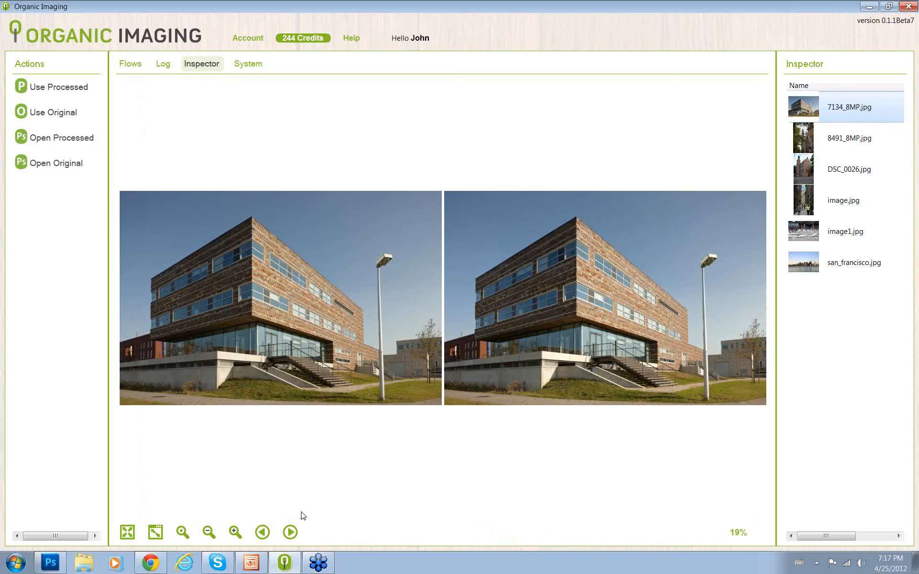
pyautogui.click(128, 532)
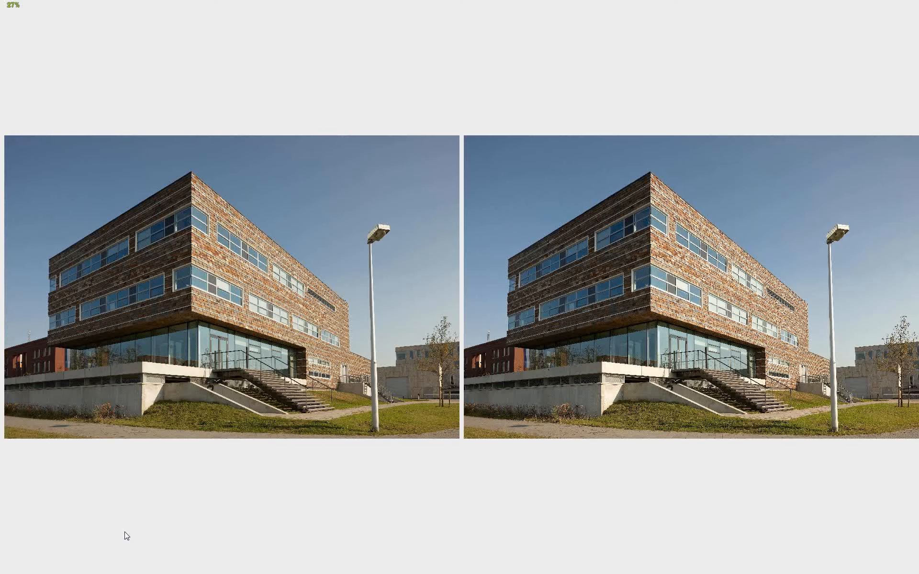
pyautogui.press('Escape')
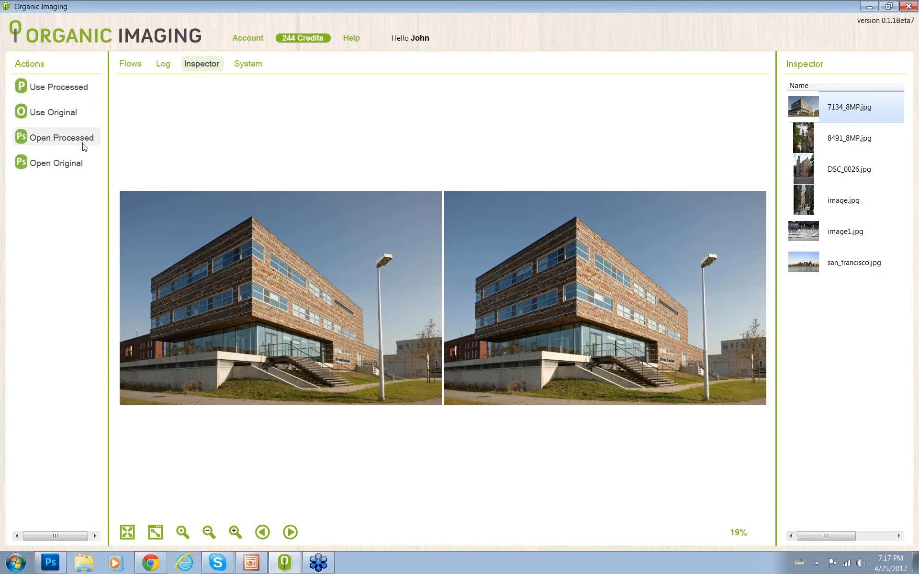
# - Open the processed version of 7134_8MP.jpg in Photoshop and brighten the image's midtones with a Levels adjustment
pyautogui.click(66, 142)
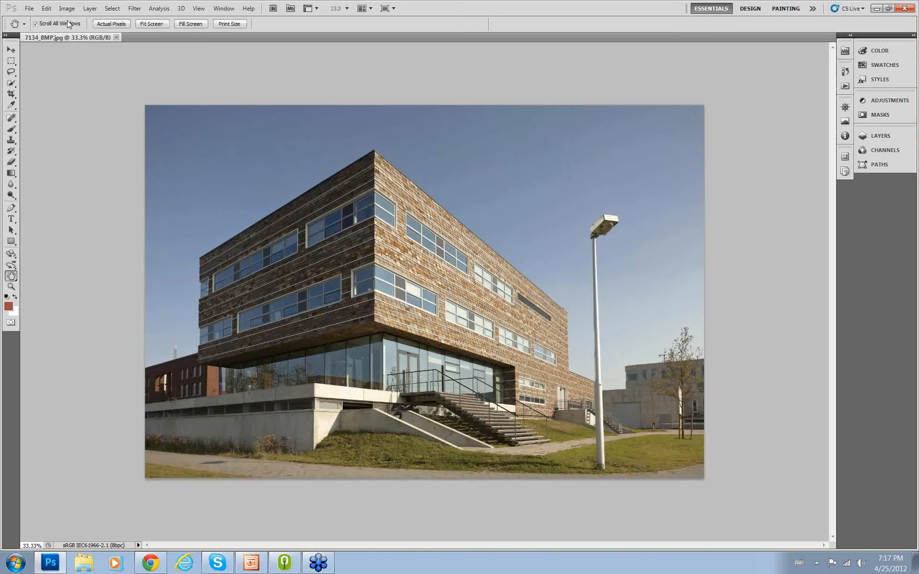
pyautogui.click(75, 9)
pyautogui.moveTo(96, 38)
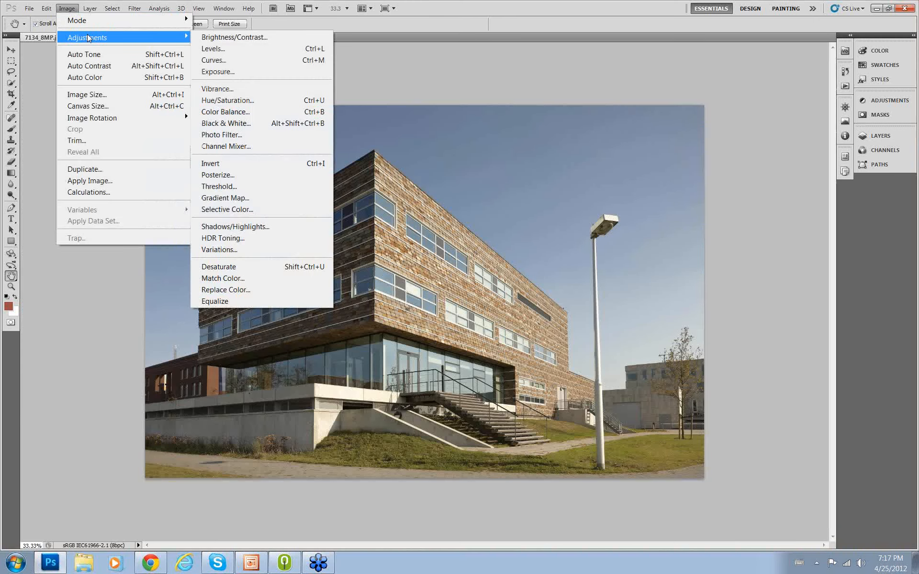
pyautogui.click(213, 48)
pyautogui.moveTo(402, 185); pyautogui.dragTo(367, 188)
pyautogui.click(503, 96)
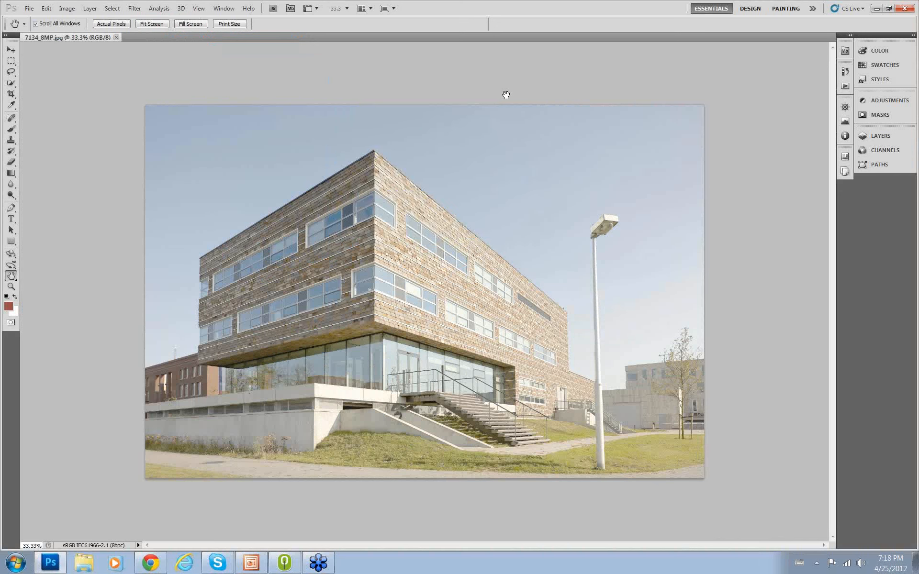
# - Save the adjusted image as a JPEG with quality 12 and the Baseline ("Standard") format option
pyautogui.click(29, 8)
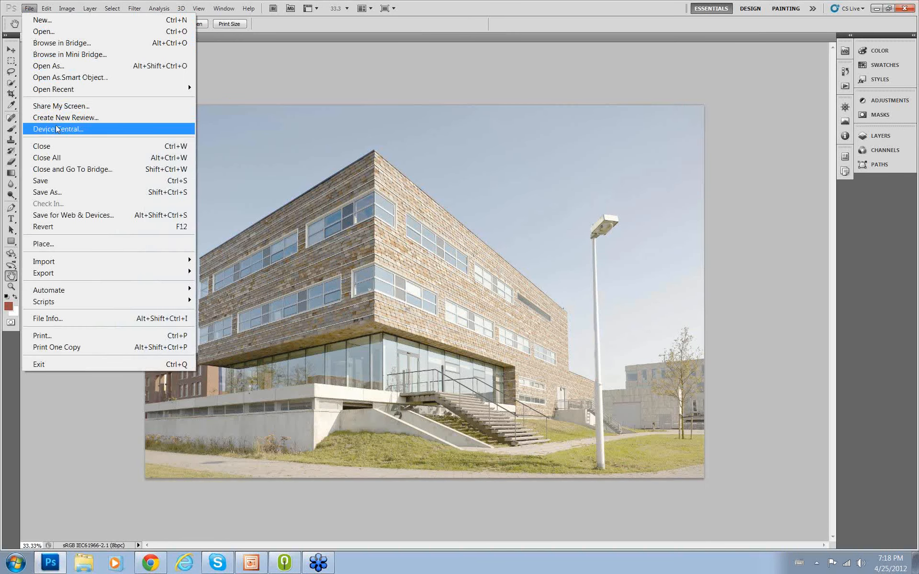
pyautogui.click(65, 179)
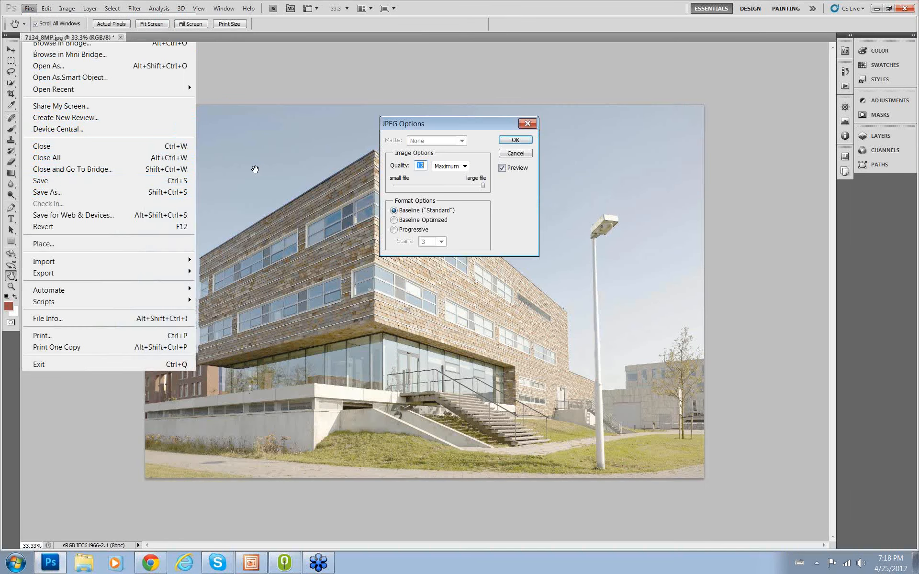
pyautogui.click(515, 140)
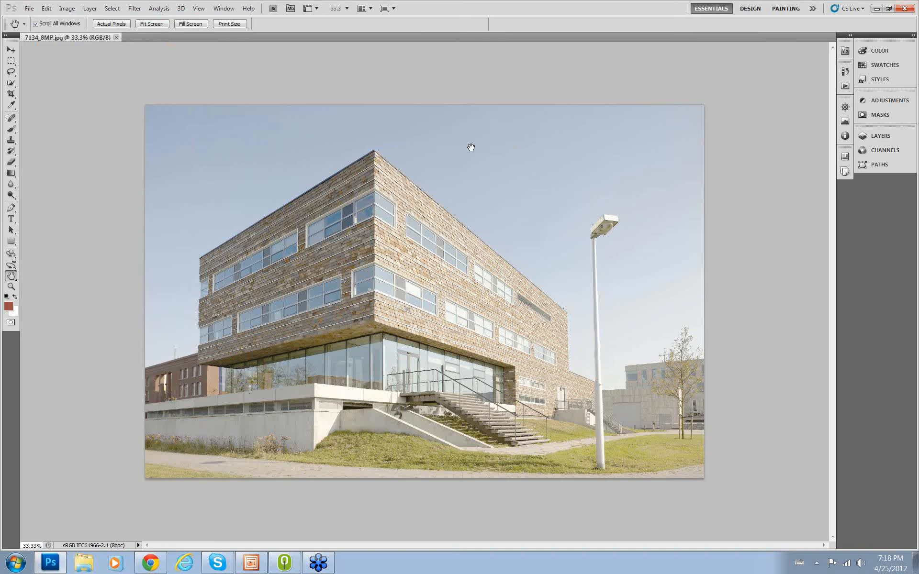
# - Switch back to Organic Imaging, accept the processed version of 7134_8MP.jpg, and return to the flows overview
pyautogui.click(284, 563)
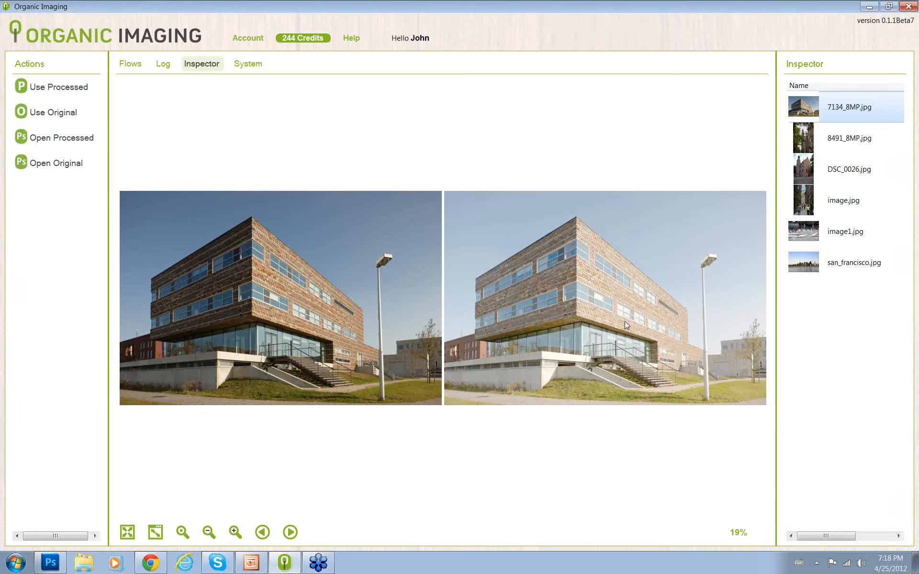
pyautogui.click(57, 90)
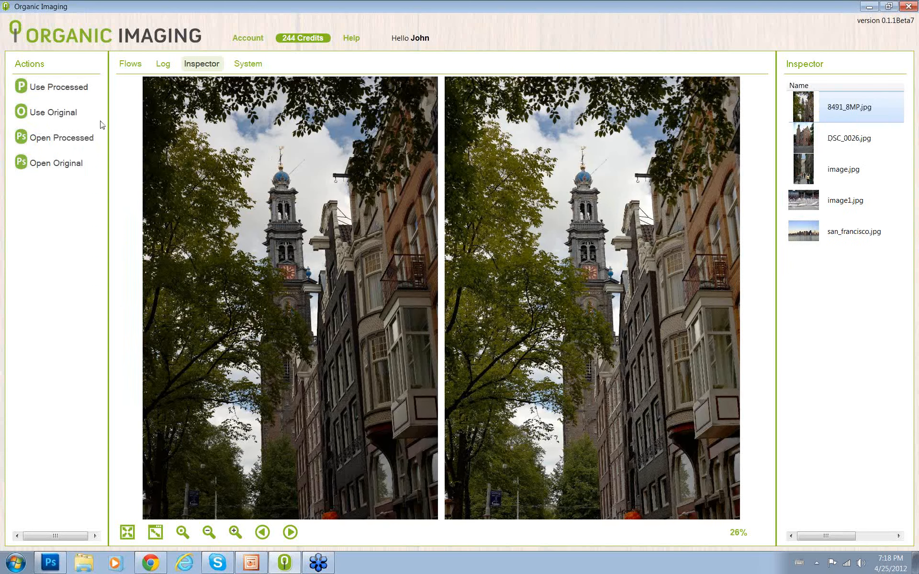
pyautogui.click(129, 68)
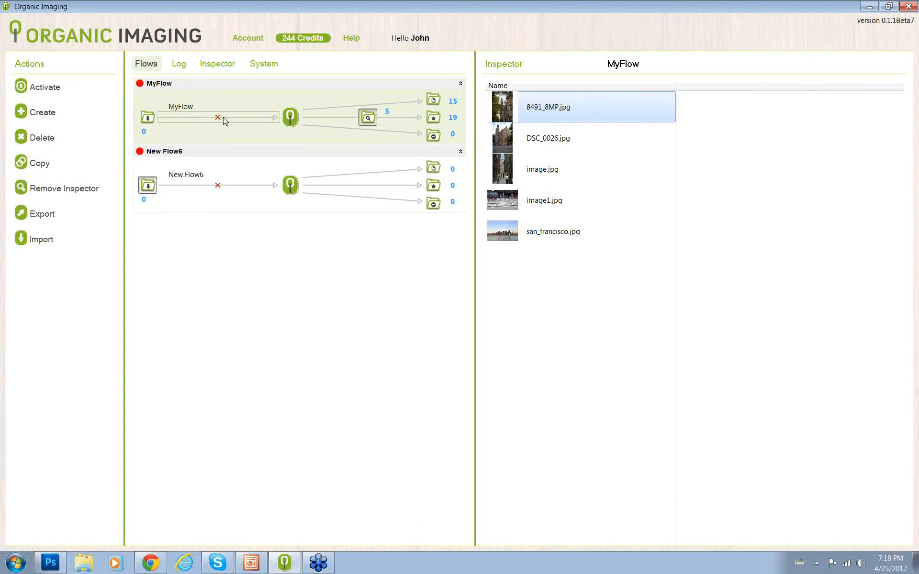
pyautogui.moveTo(195, 108); pyautogui.dragTo(156, 110)
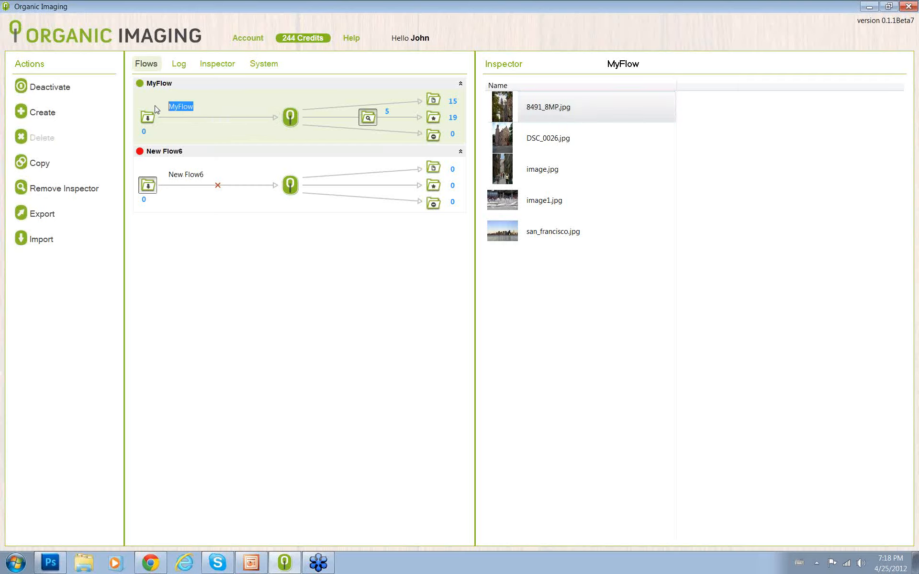
pyautogui.click(248, 100)
# - Open the account information form to review the editable personal and company details
pyautogui.click(243, 44)
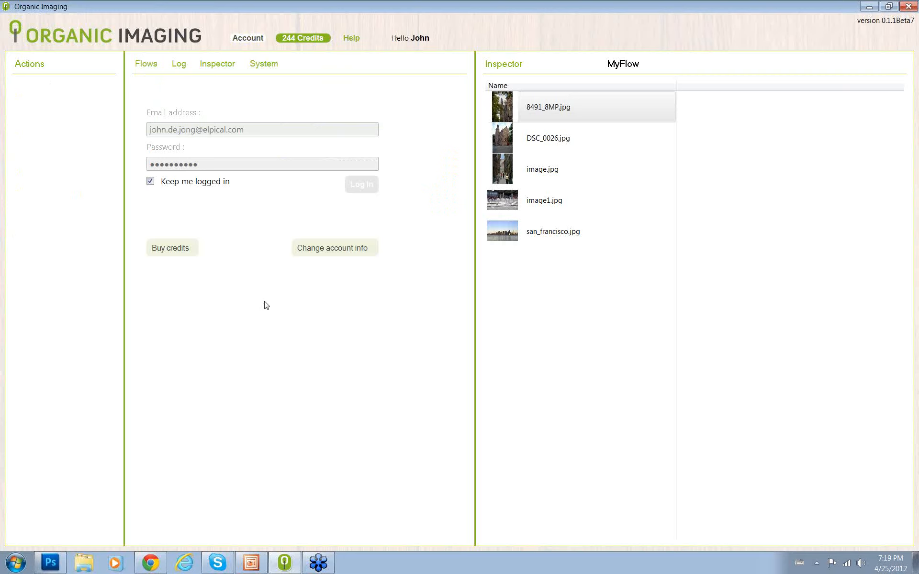
pyautogui.click(341, 249)
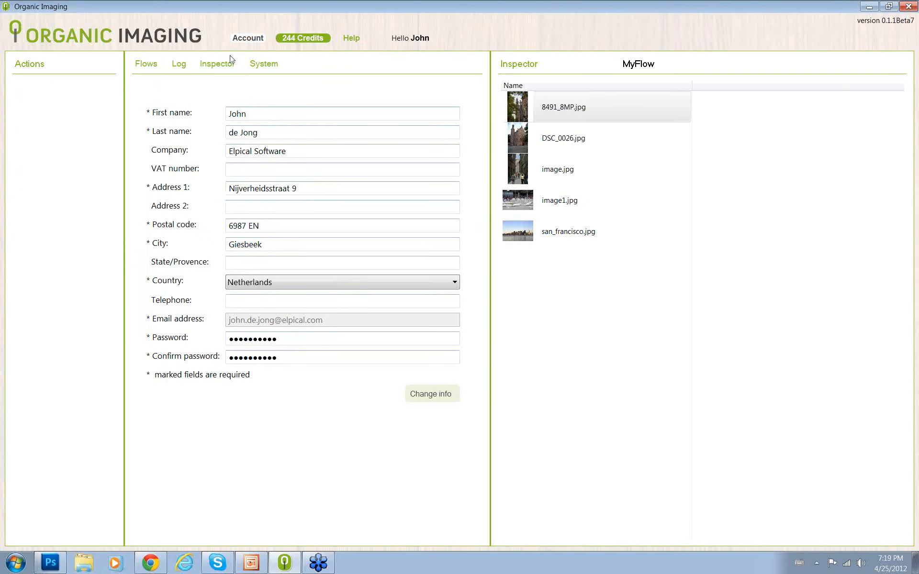
# - Enable Automatic recharge on the credit purchase page without placing an order, and return to the flows overview
pyautogui.click(249, 42)
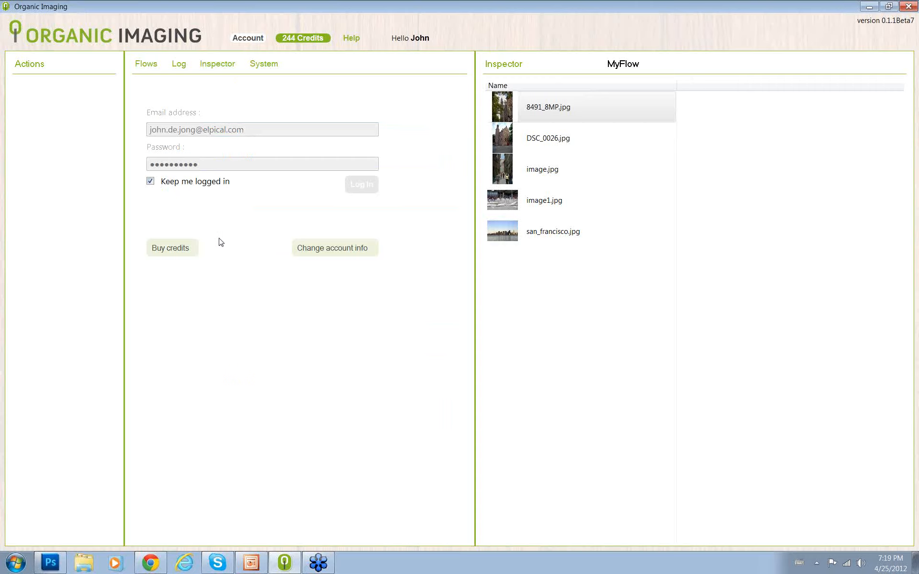
pyautogui.click(171, 249)
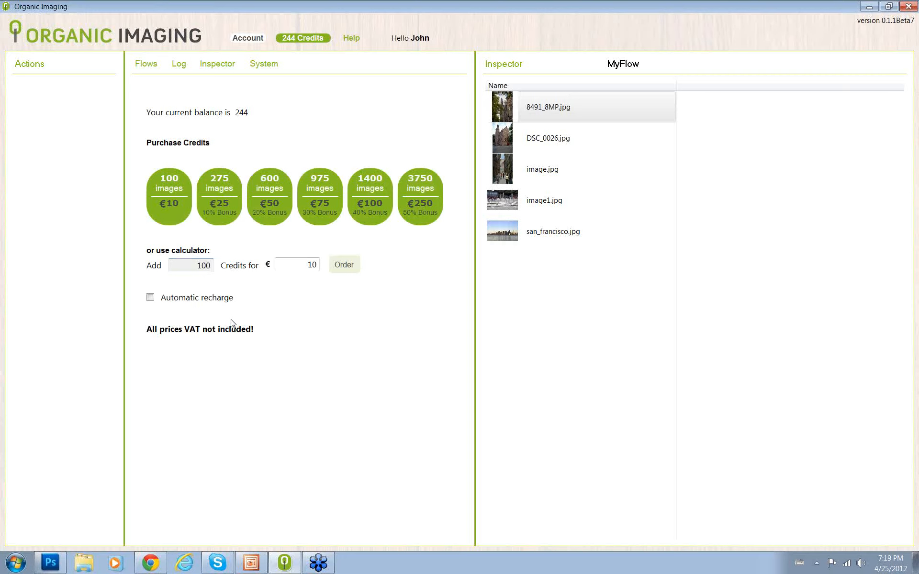
pyautogui.click(150, 297)
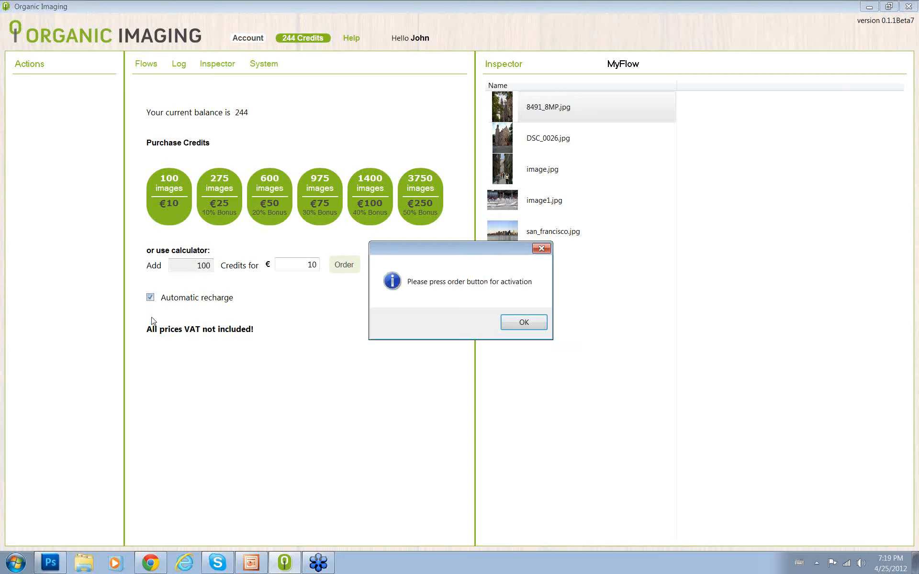
pyautogui.click(523, 322)
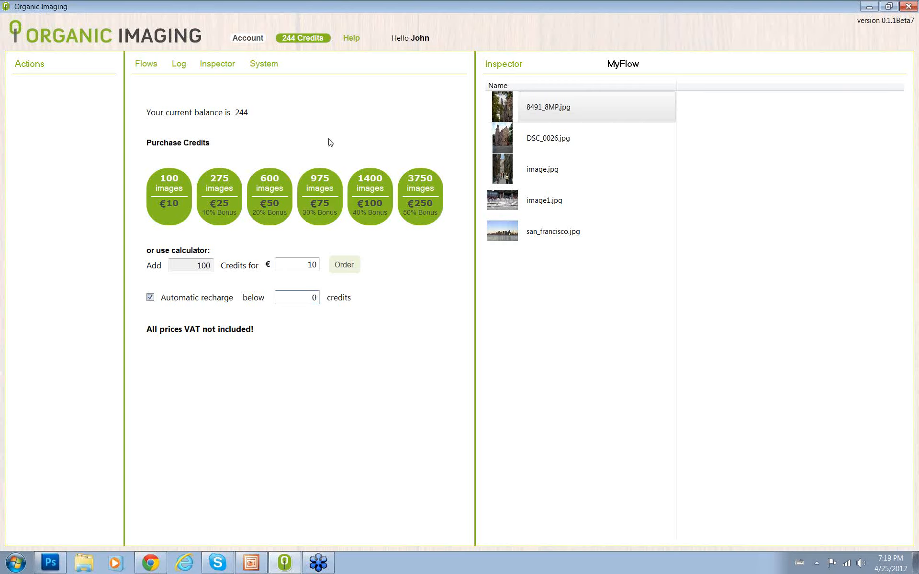
pyautogui.click(147, 67)
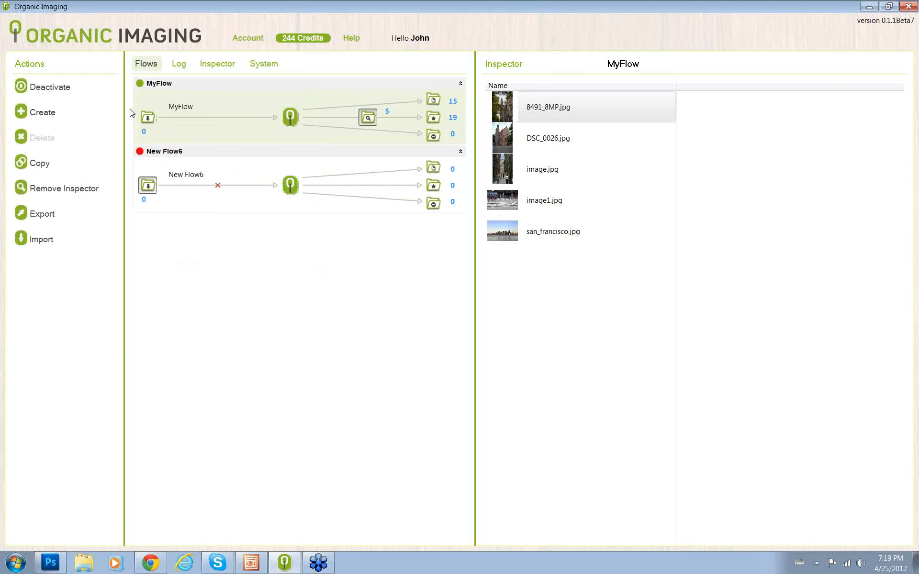